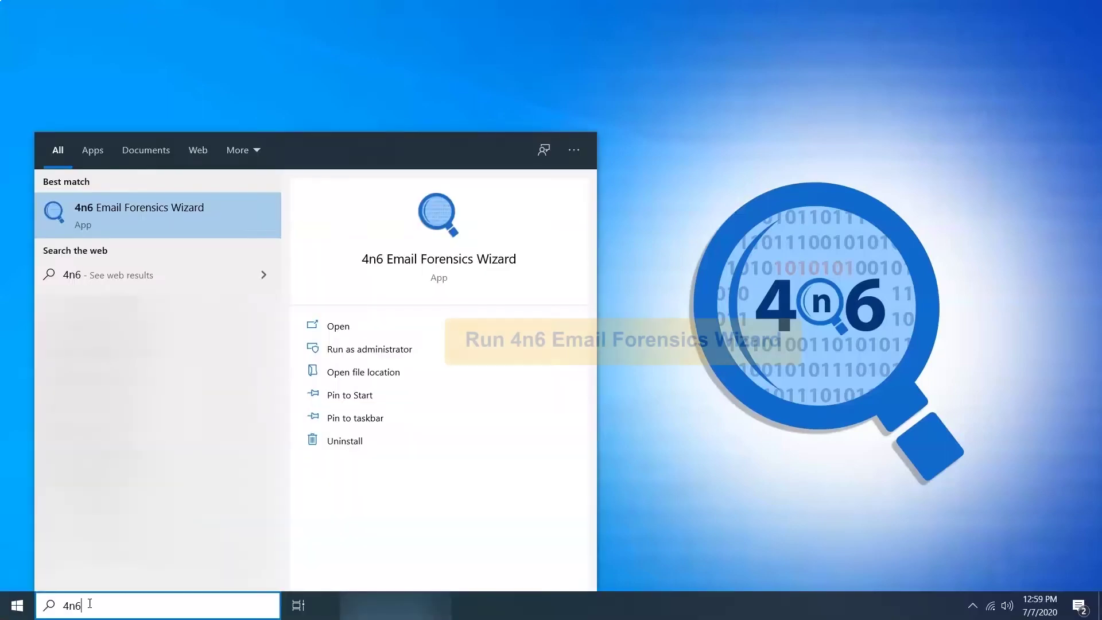
Step: Search the Start menu for '4n6 Email forensics Wizard' and launch it
text(sics Wizard)
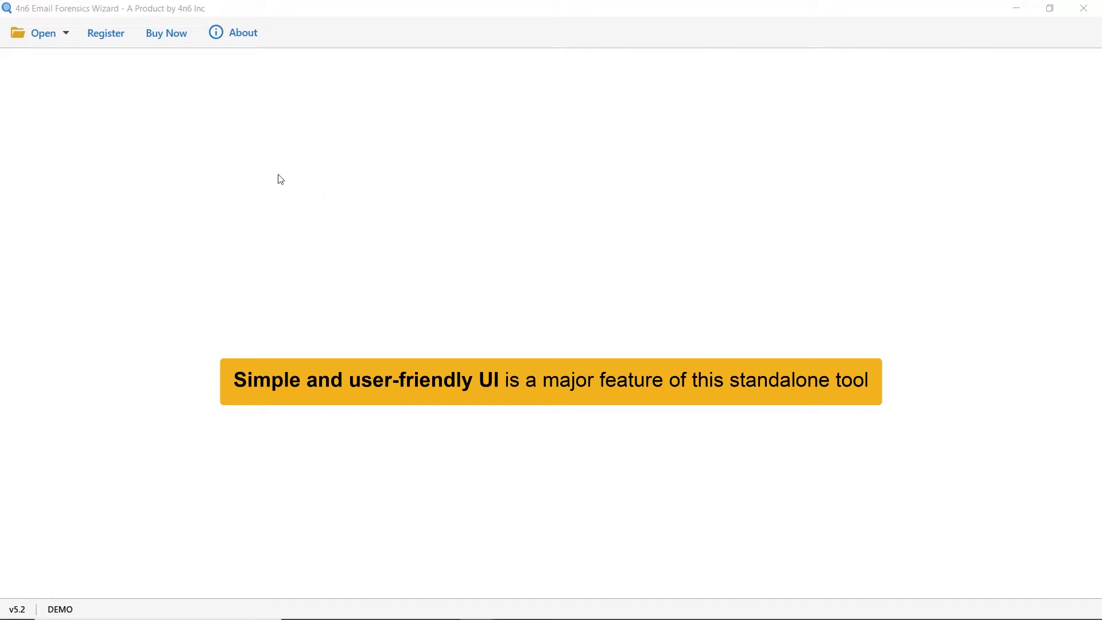
Step: Load the configured Windows Live mail account through Open > Windows Live Accounts
click(57, 45)
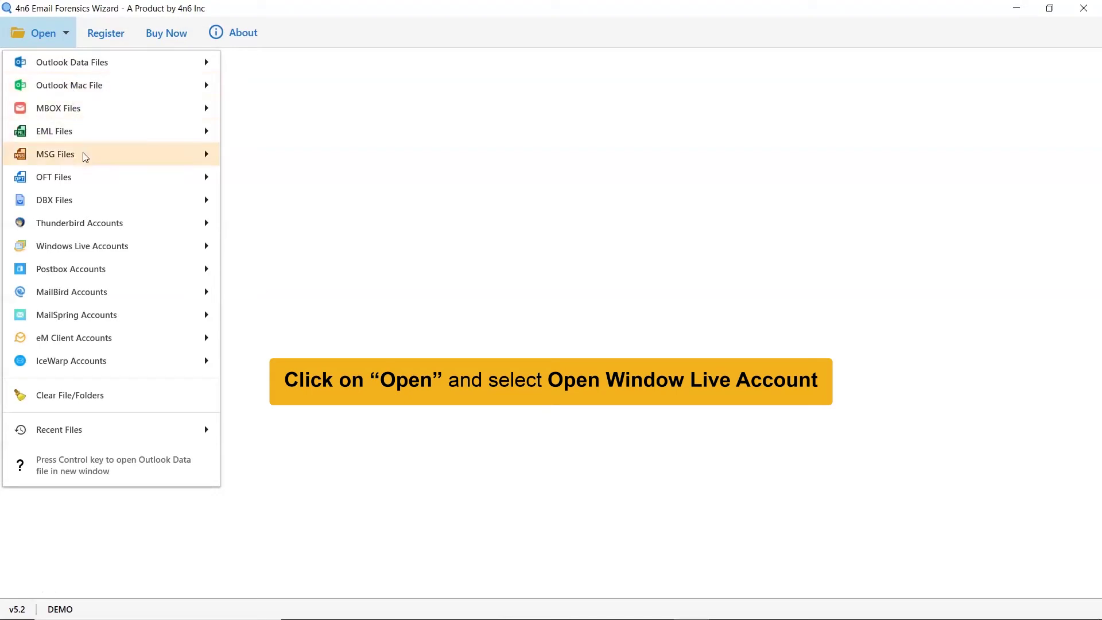
mouse_move(120, 248)
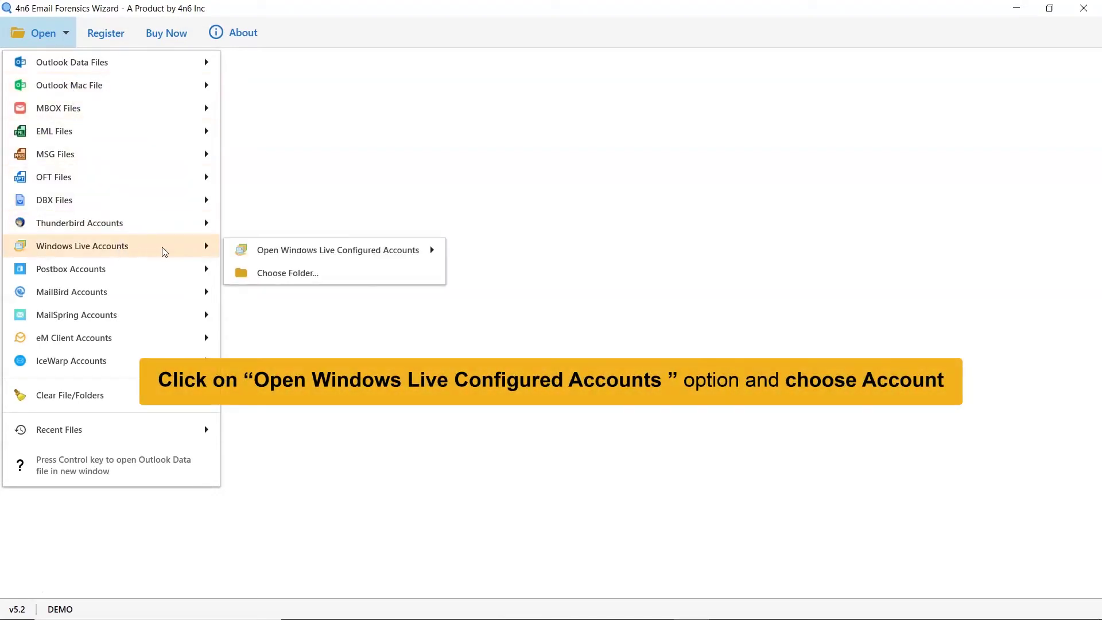
mouse_move(300, 257)
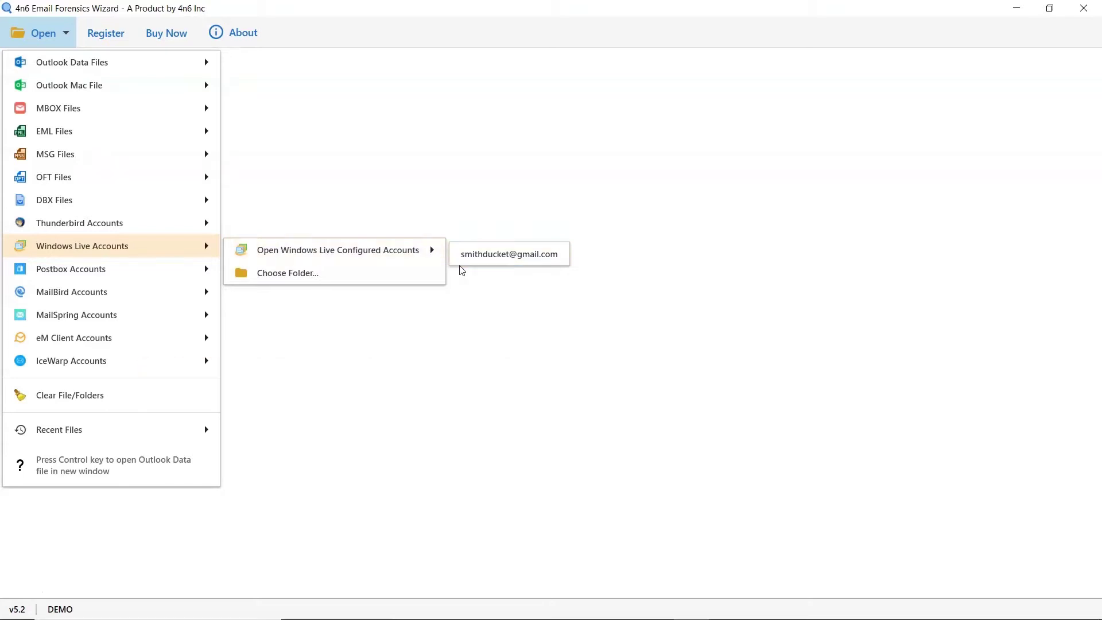
click(477, 267)
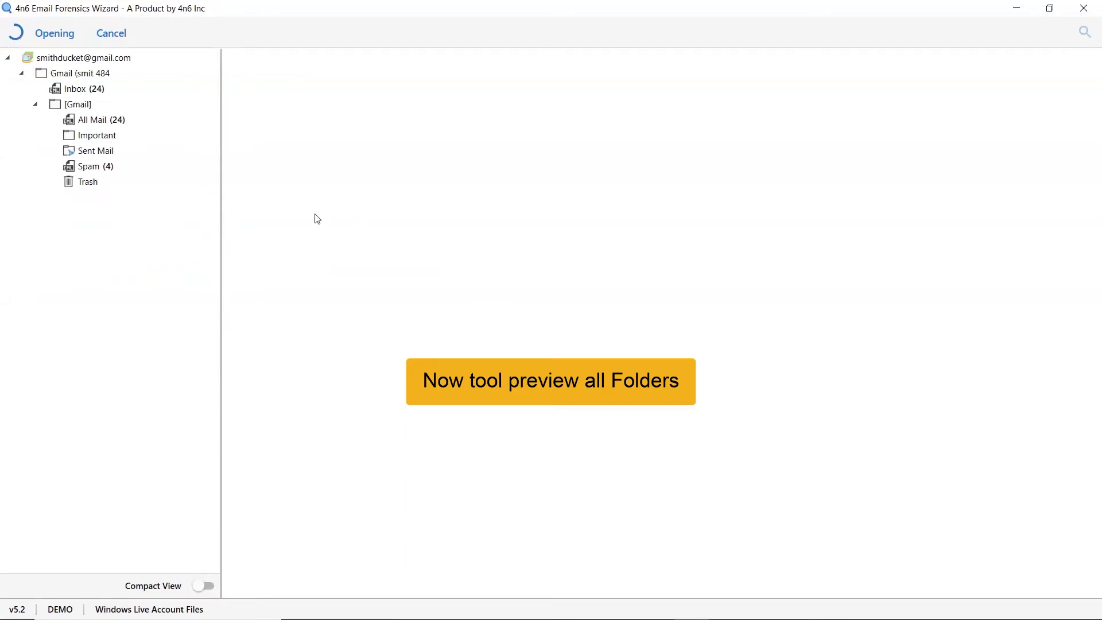
Step: Browse All Mail and Spam, then preview the forwarded 'Finish your setup' email with its PDF
click(84, 124)
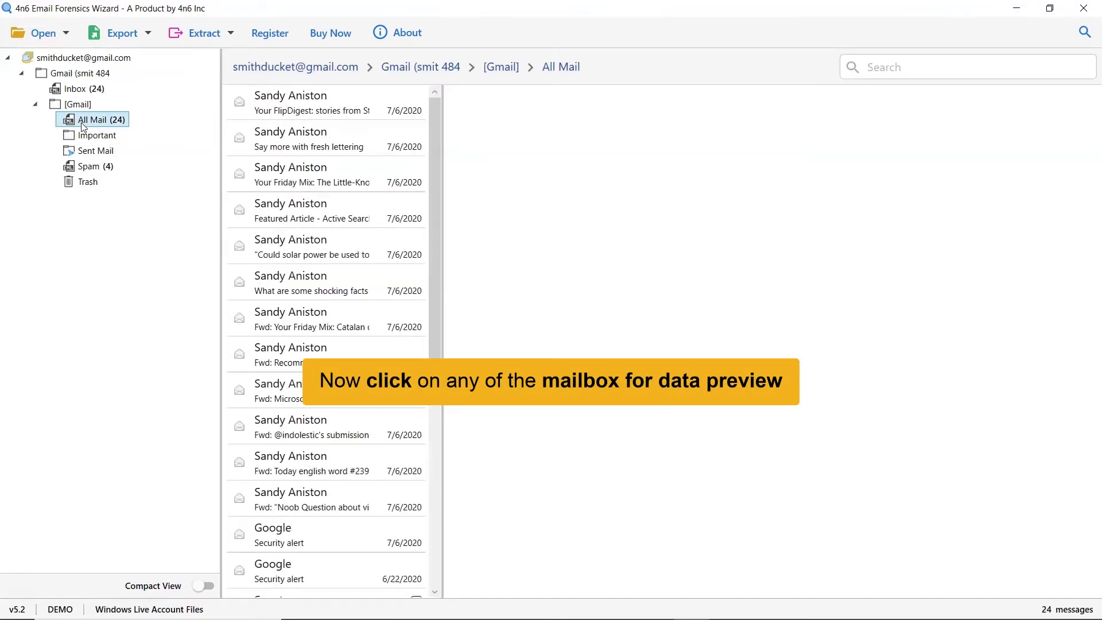
click(90, 168)
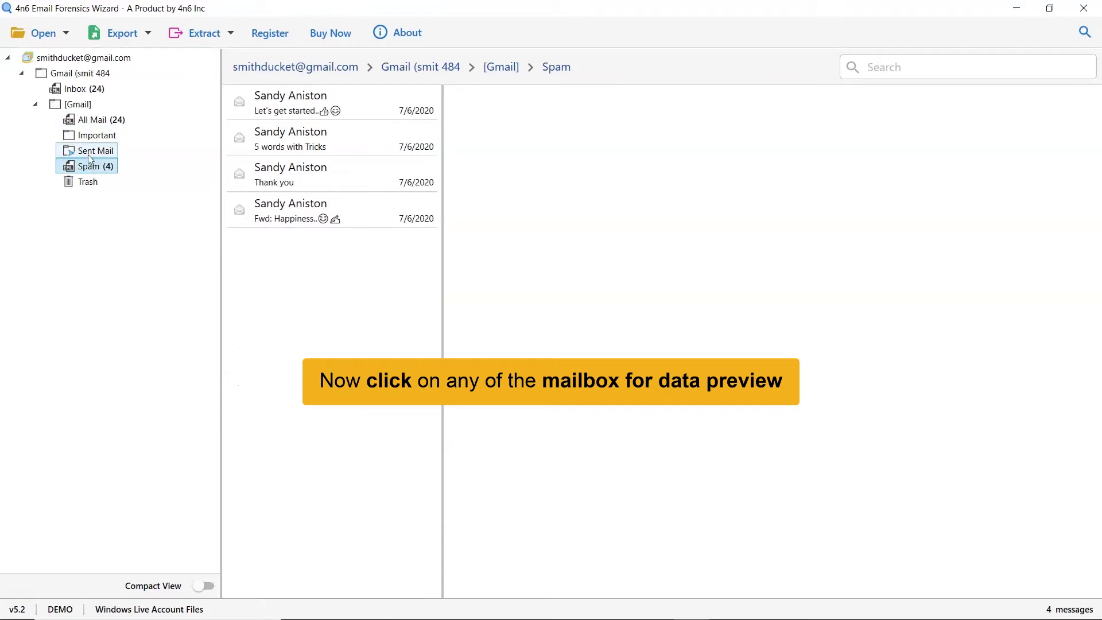
click(91, 124)
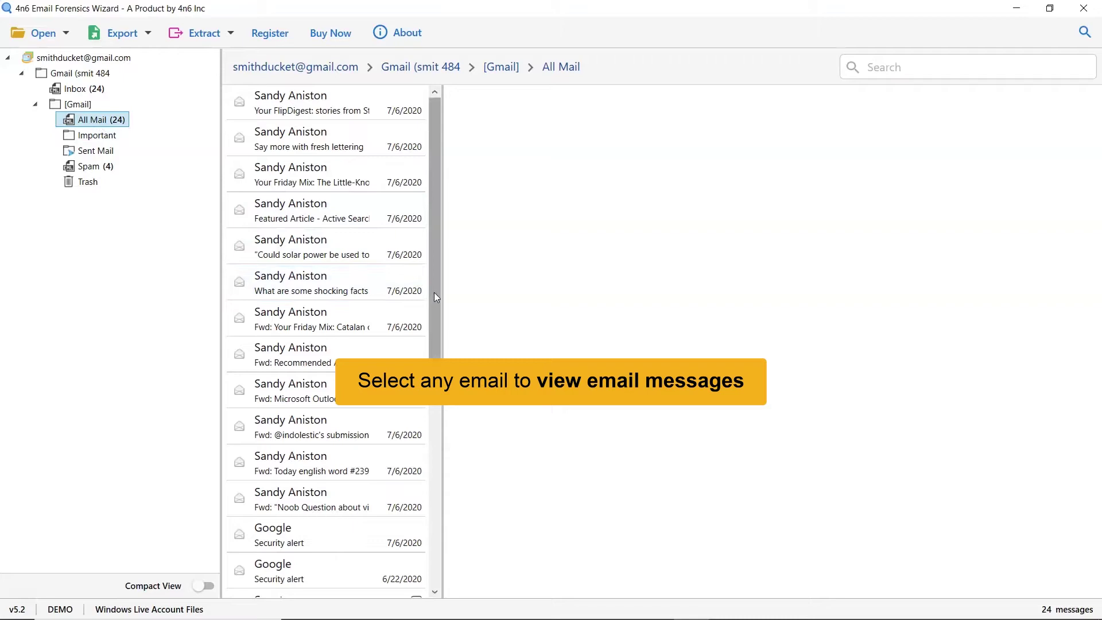
drag(434, 294, 437, 375)
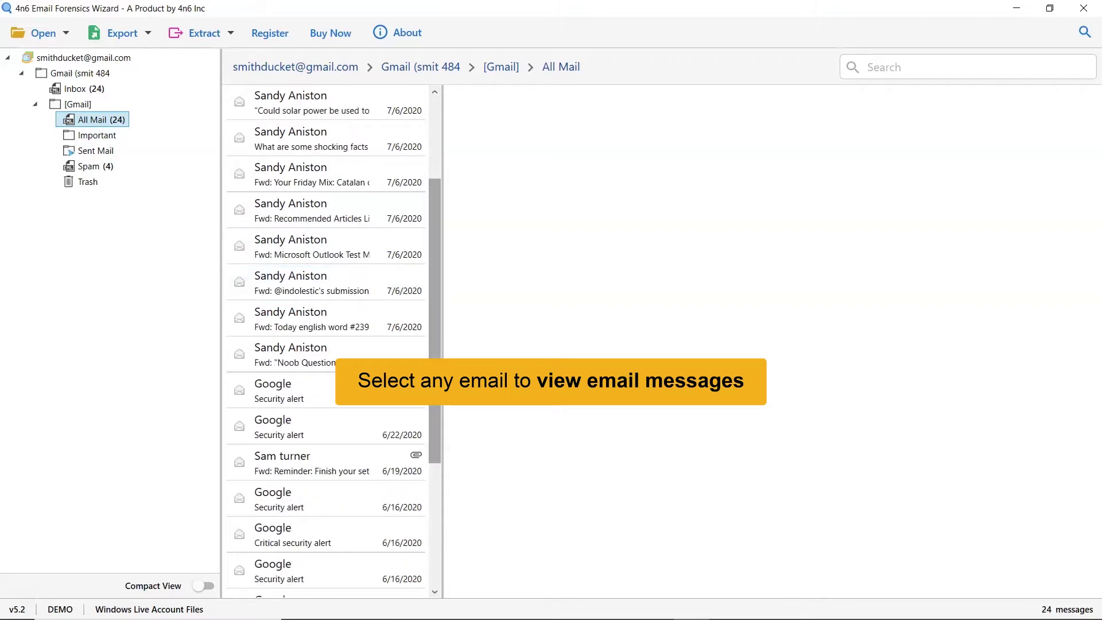
click(354, 466)
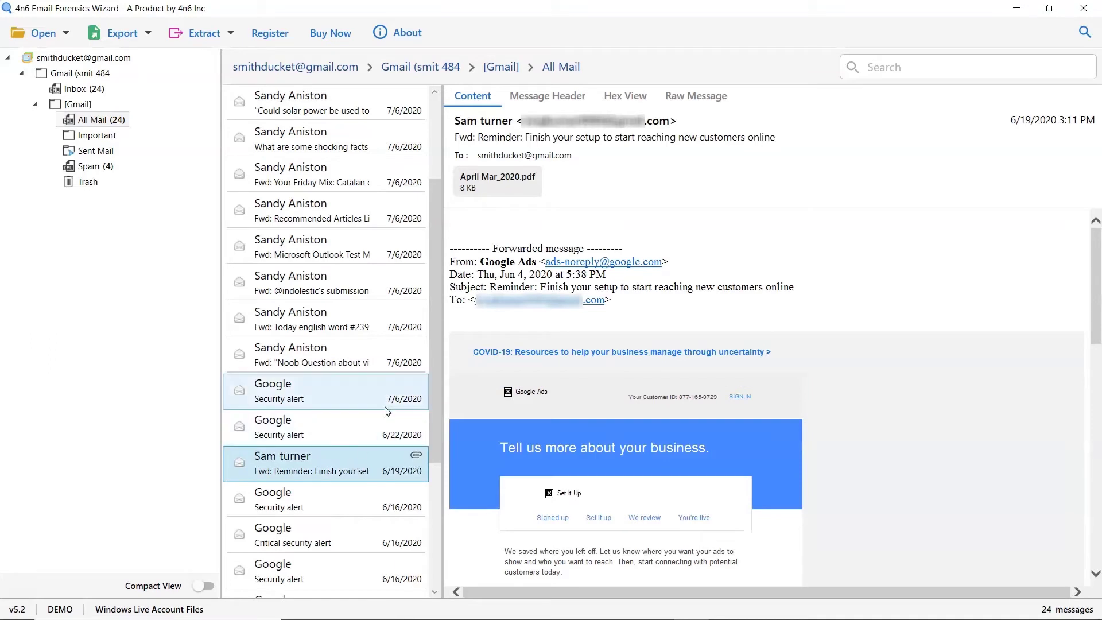
right_click(522, 185)
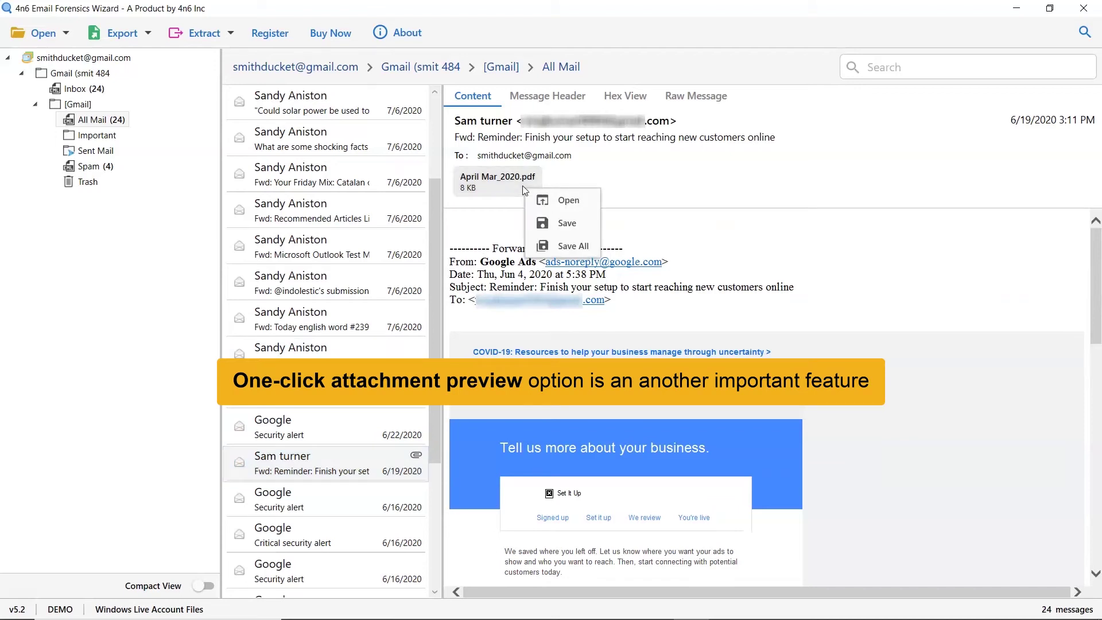
click(537, 245)
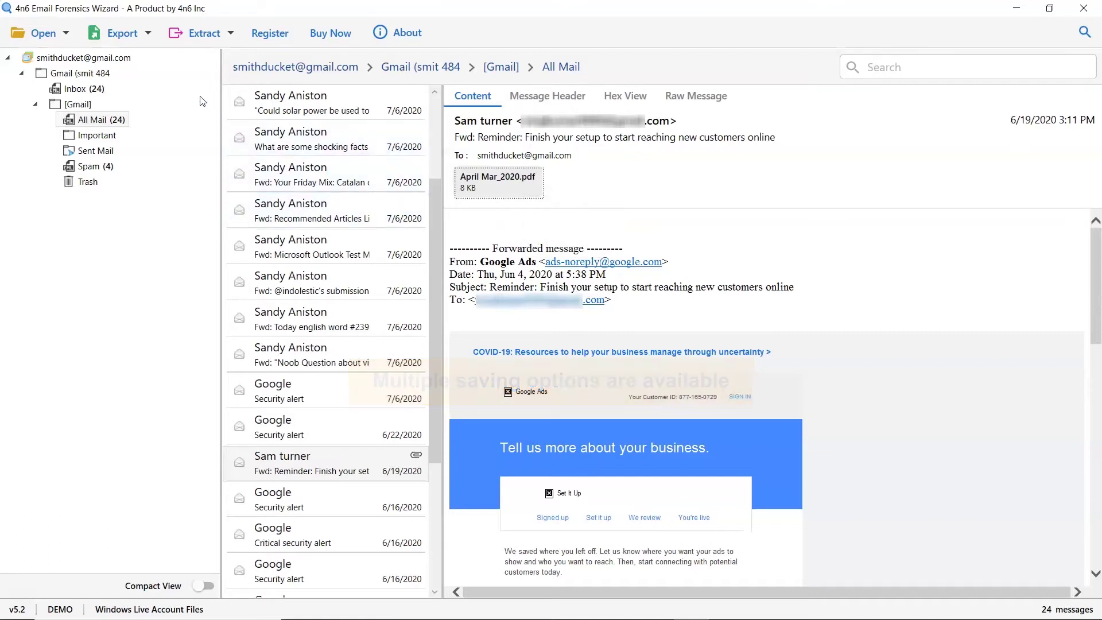
Step: Choose PST as the export format after looking over the Export and Extract menus
click(140, 40)
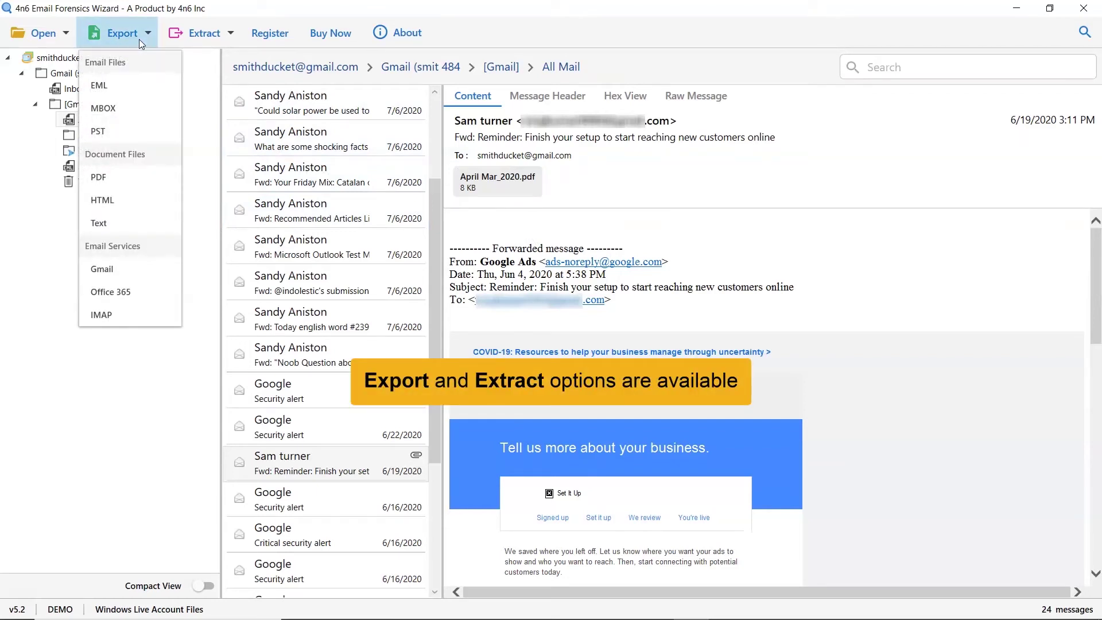
click(139, 39)
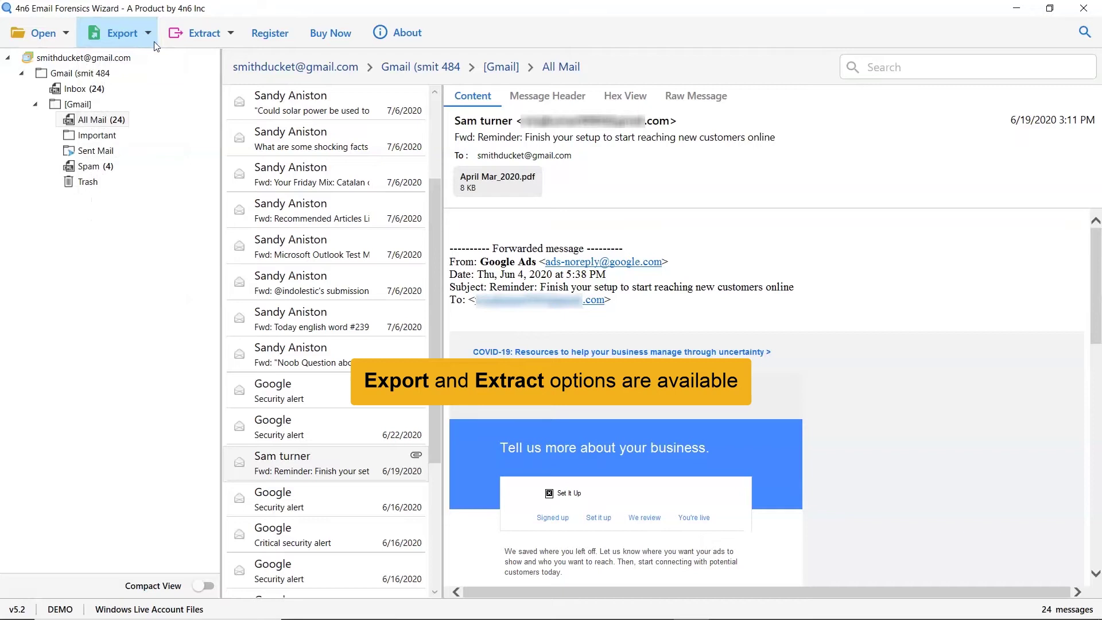
click(221, 42)
click(219, 42)
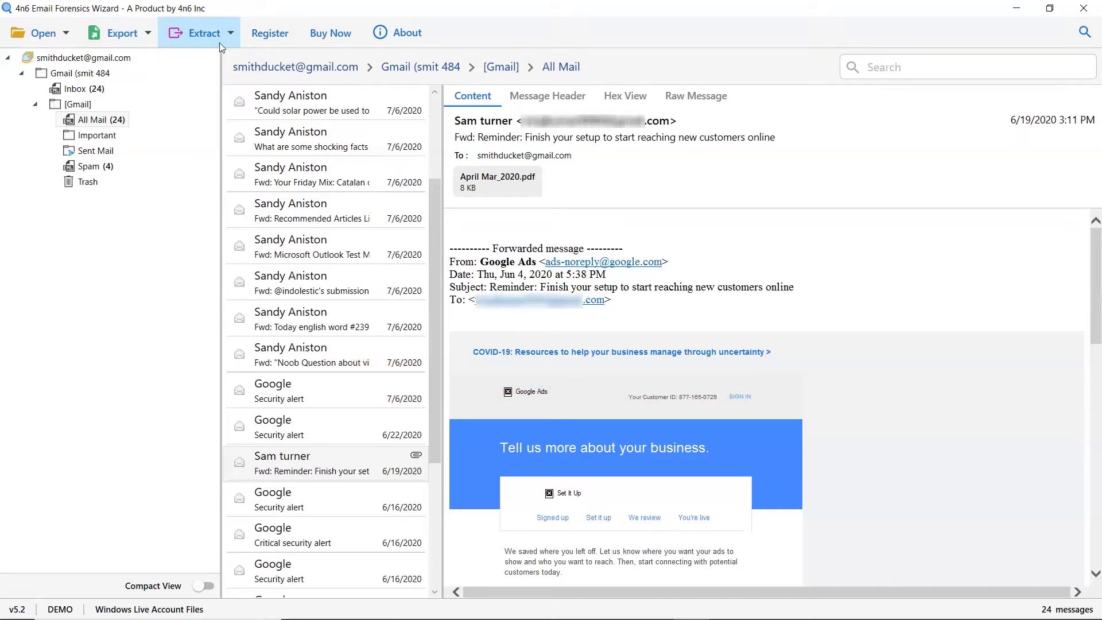
click(146, 43)
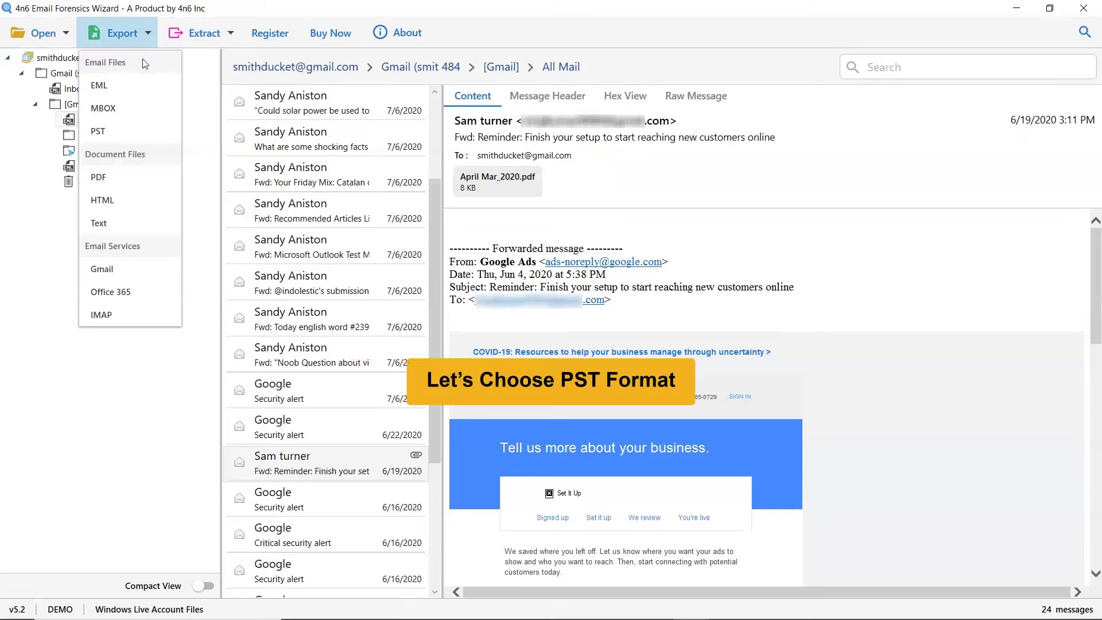
click(145, 138)
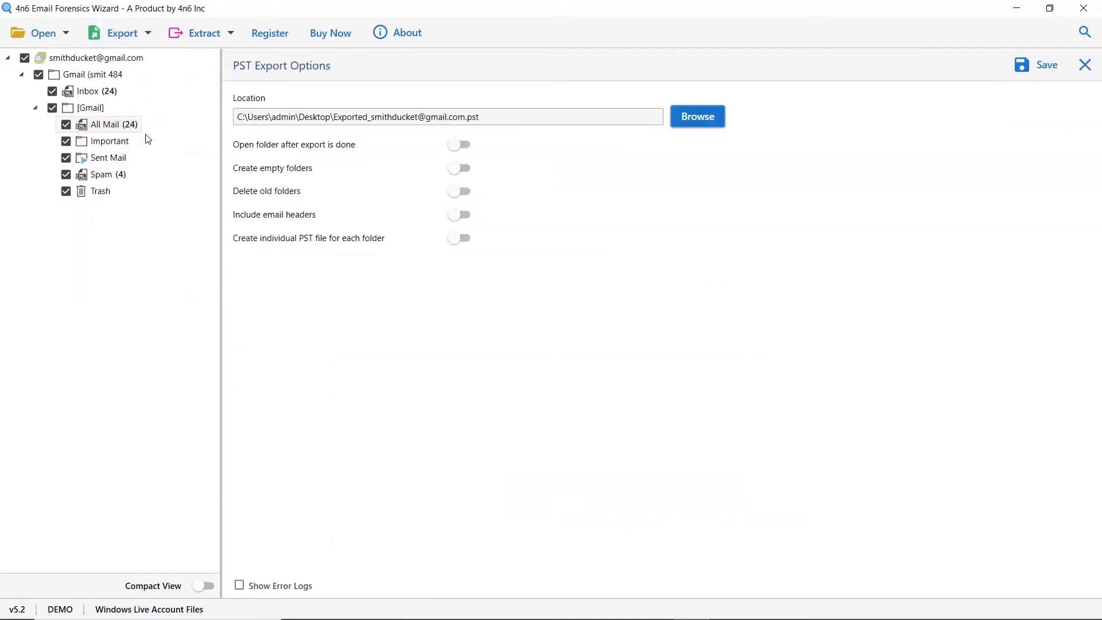
Step: Uncheck the Important, Sent Mail and Trash folders, keeping Inbox, All Mail and Spam
click(61, 147)
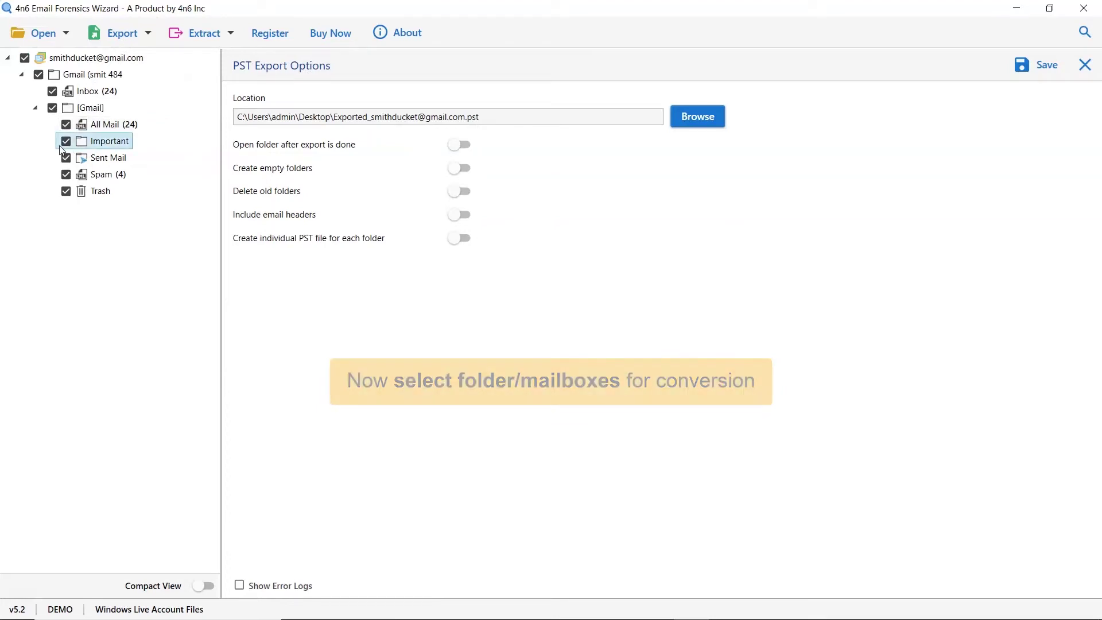
click(63, 144)
click(66, 160)
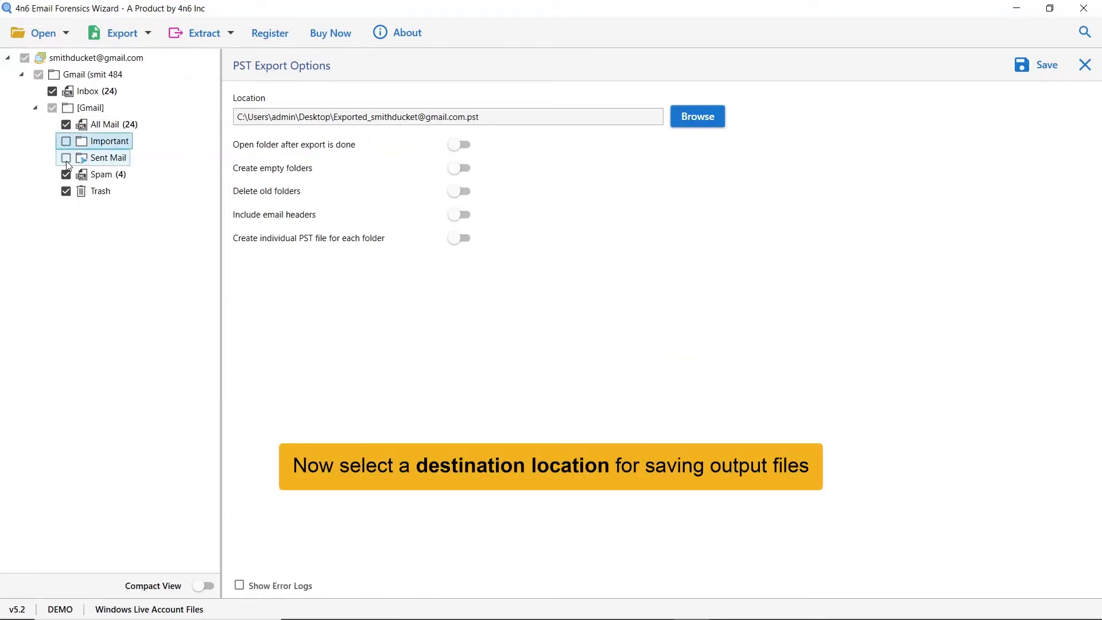
click(66, 192)
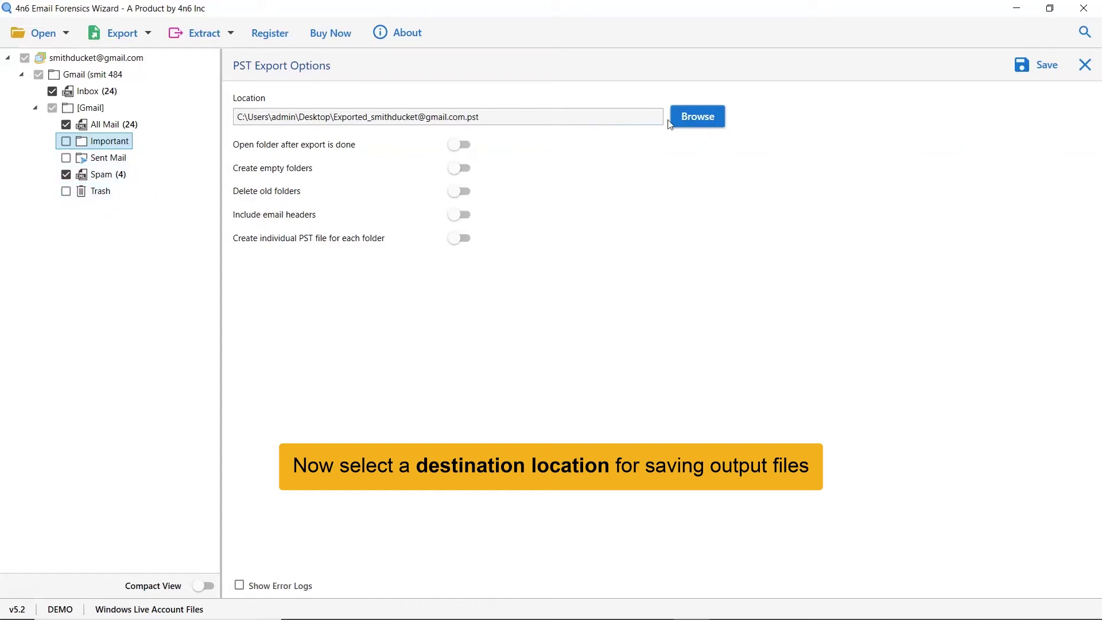
Step: Set the PST save location to F:\OutPut instead of the Desktop
click(695, 117)
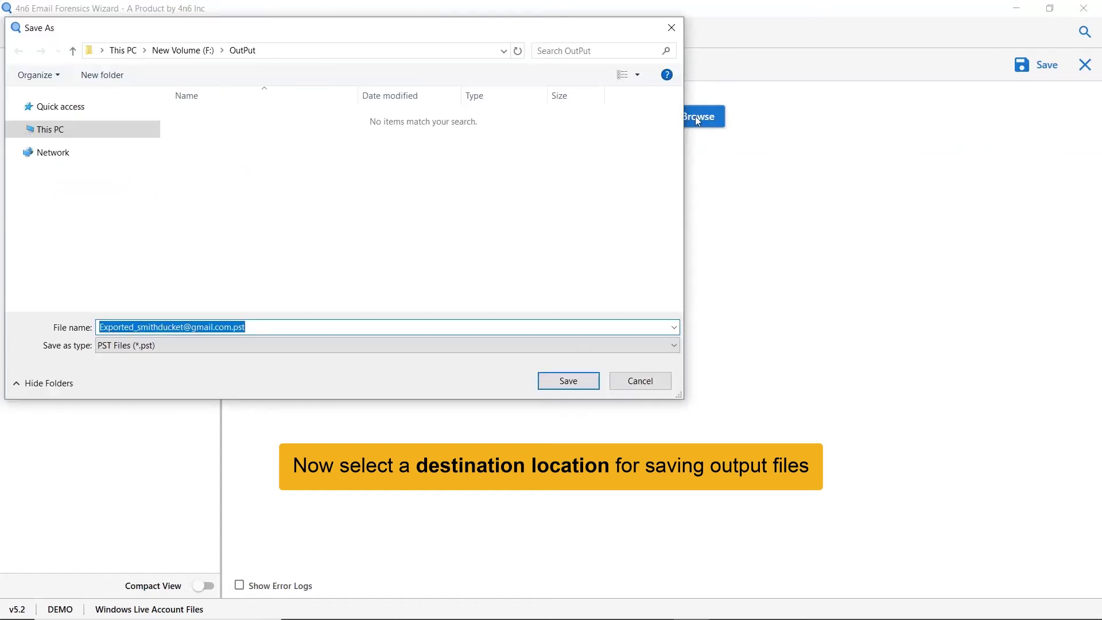
click(548, 386)
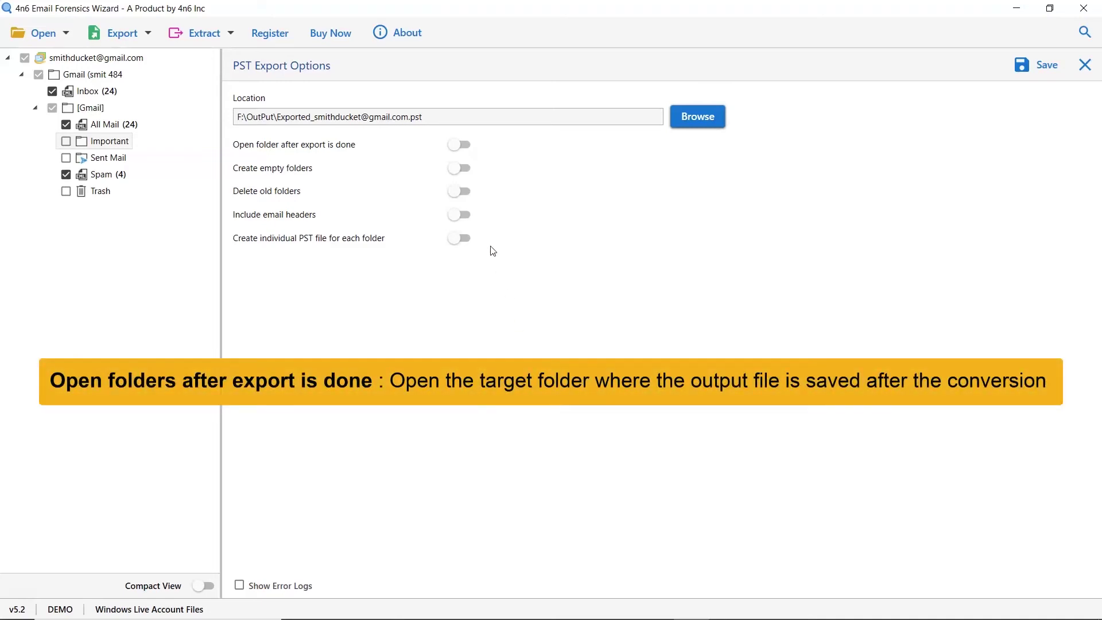
click(452, 146)
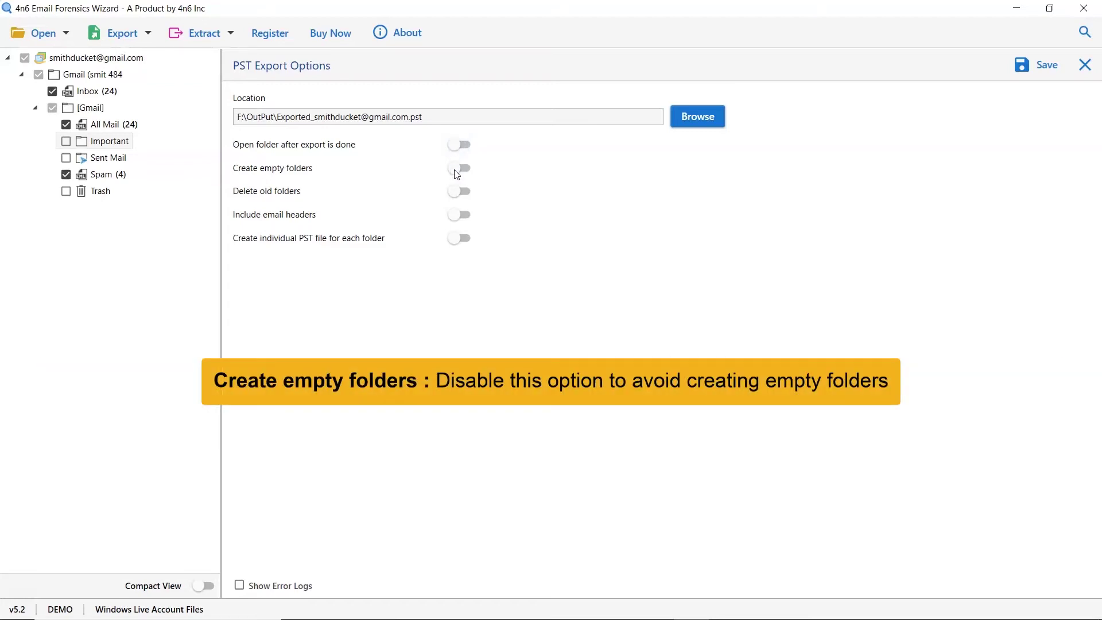
click(459, 168)
click(456, 171)
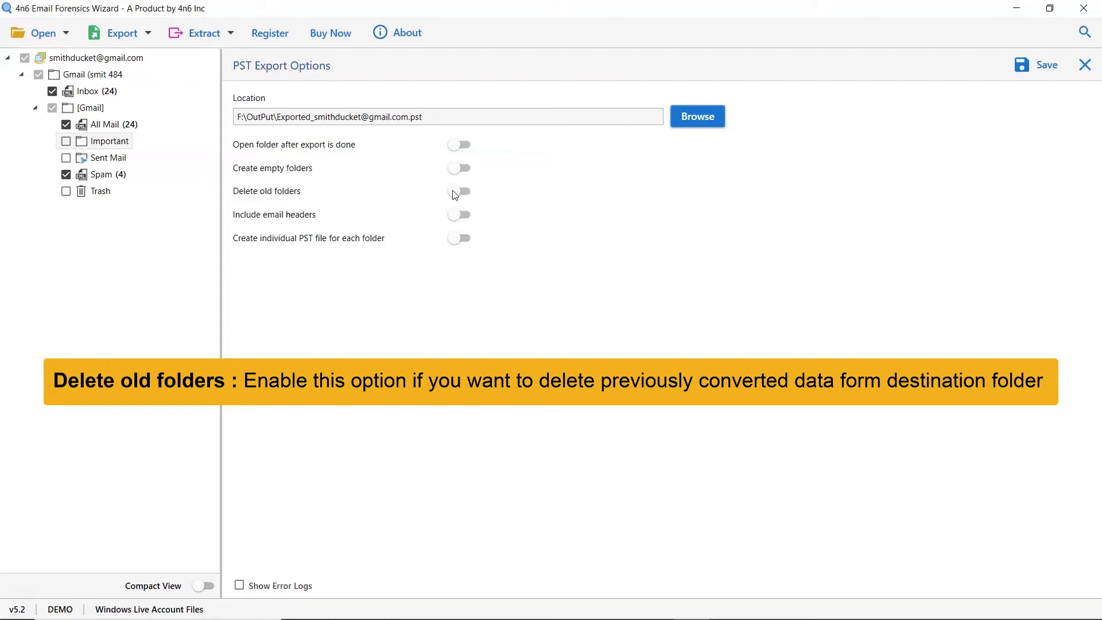
click(455, 195)
click(455, 196)
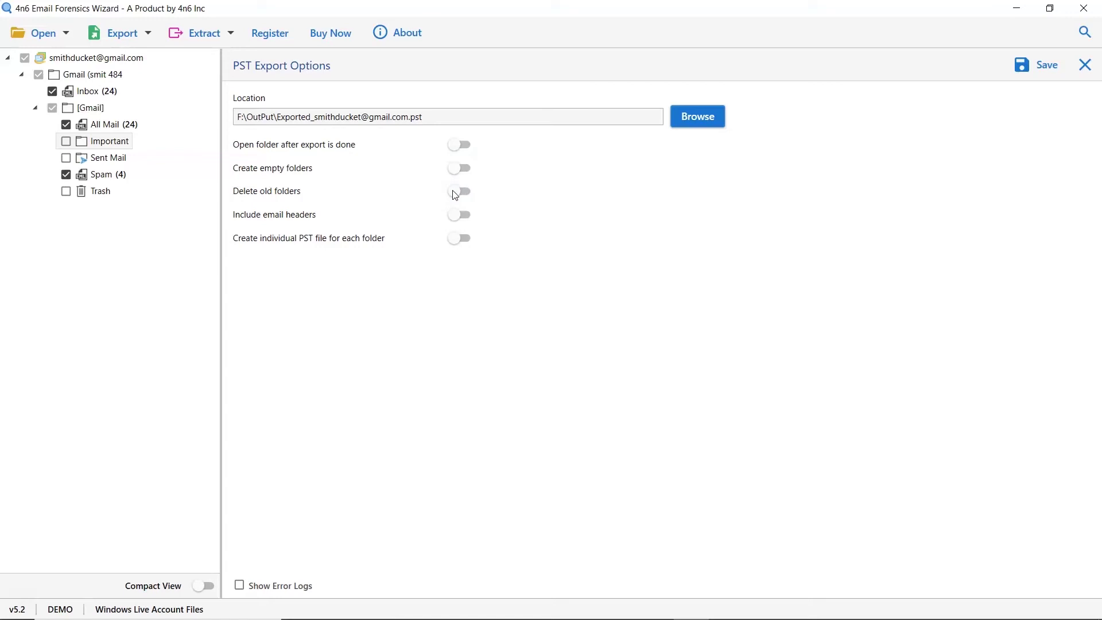
click(455, 217)
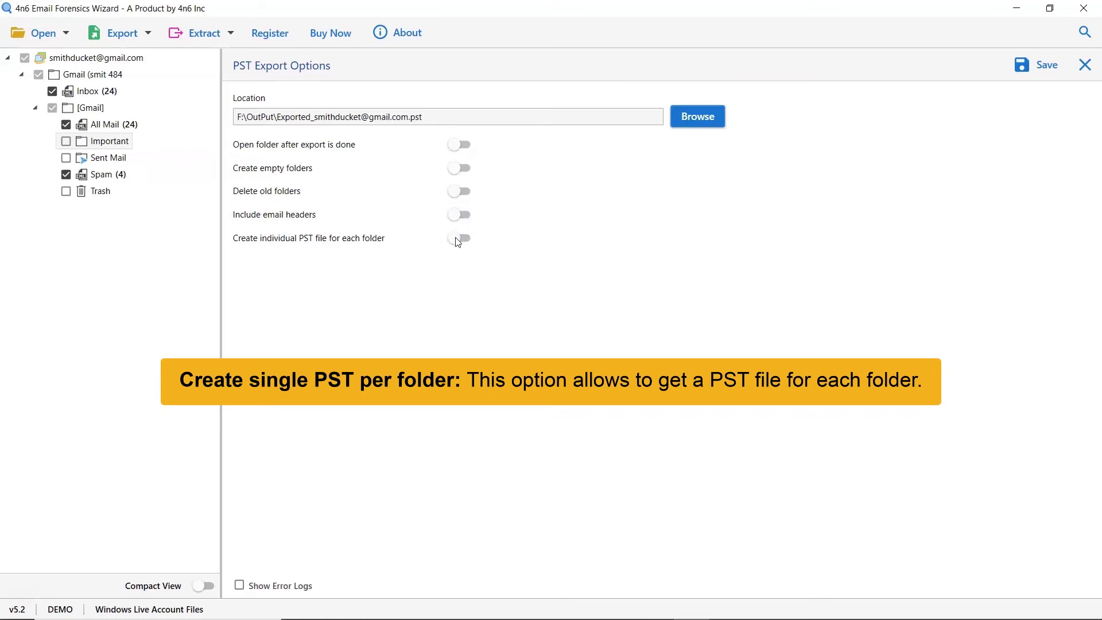
click(458, 242)
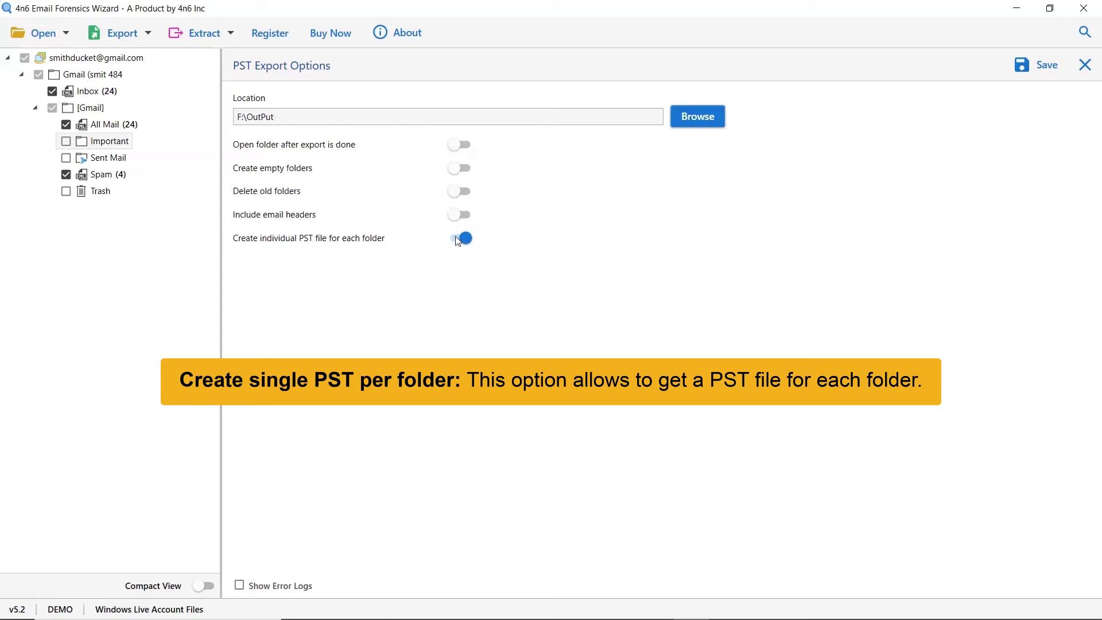
click(456, 236)
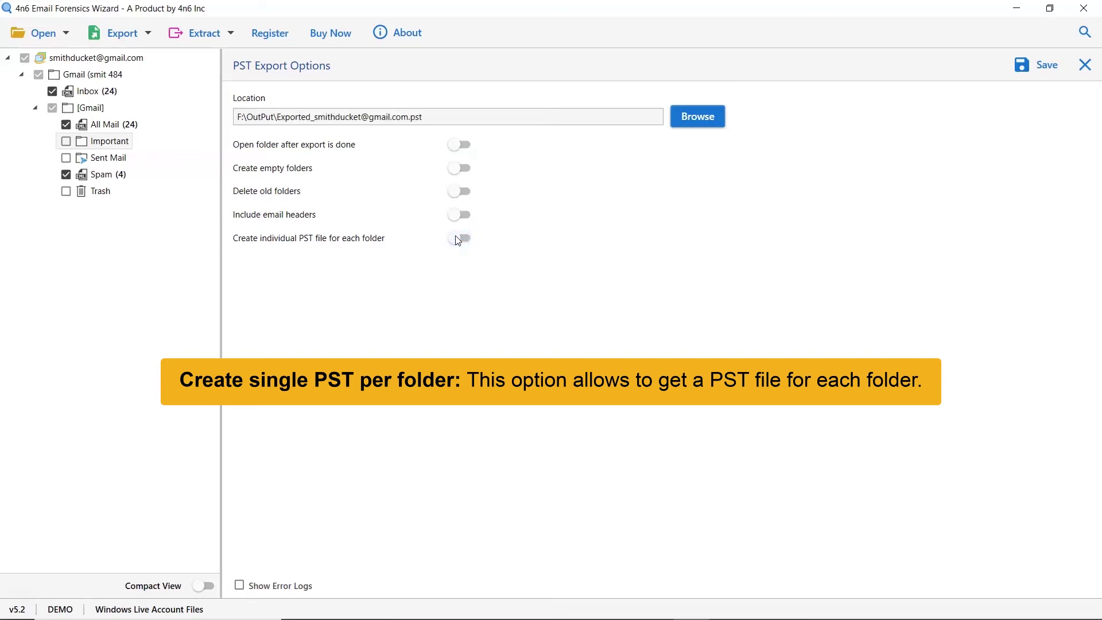
Step: Run the PST export and acknowledge the demo's 10-items-per-folder limit notice
click(1048, 73)
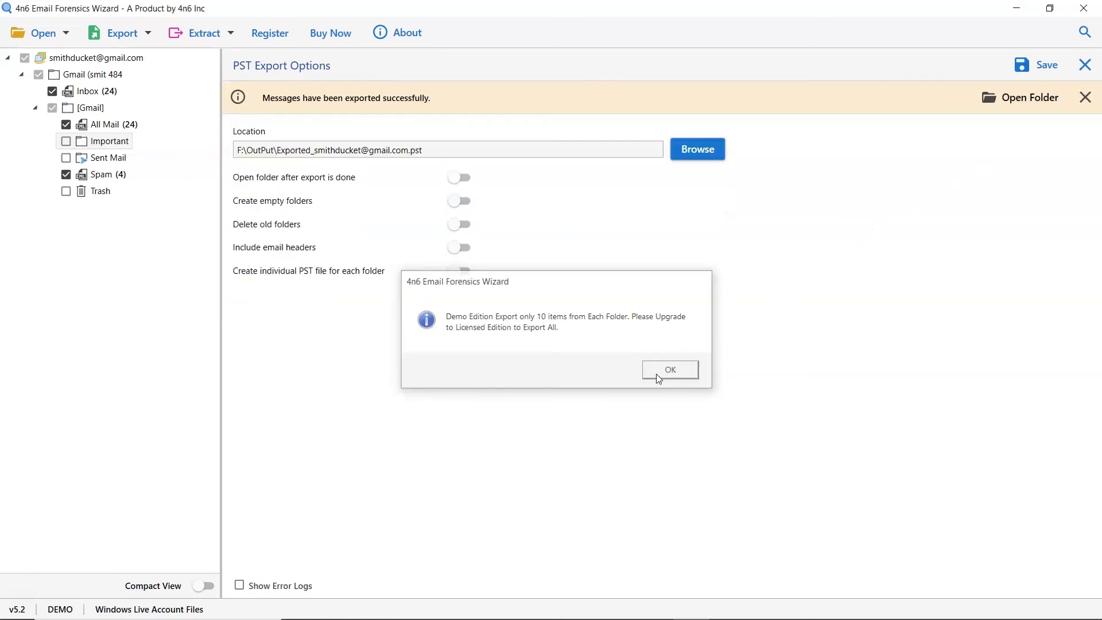
click(658, 379)
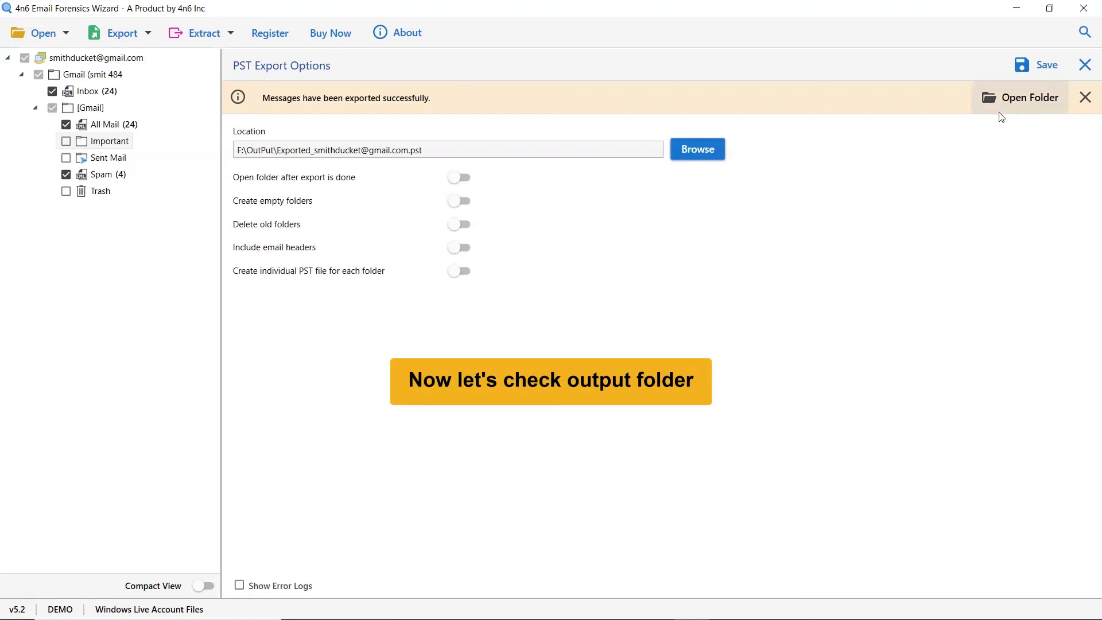
Step: Open F:\OutPut from the success banner to view the 1,505 KB PST file
click(1017, 98)
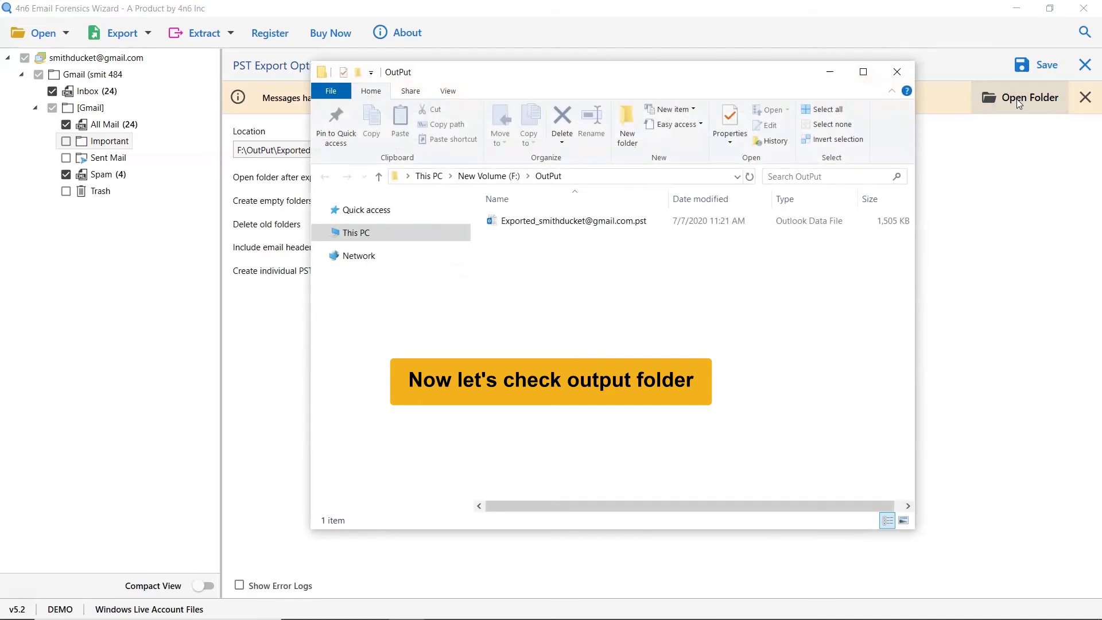